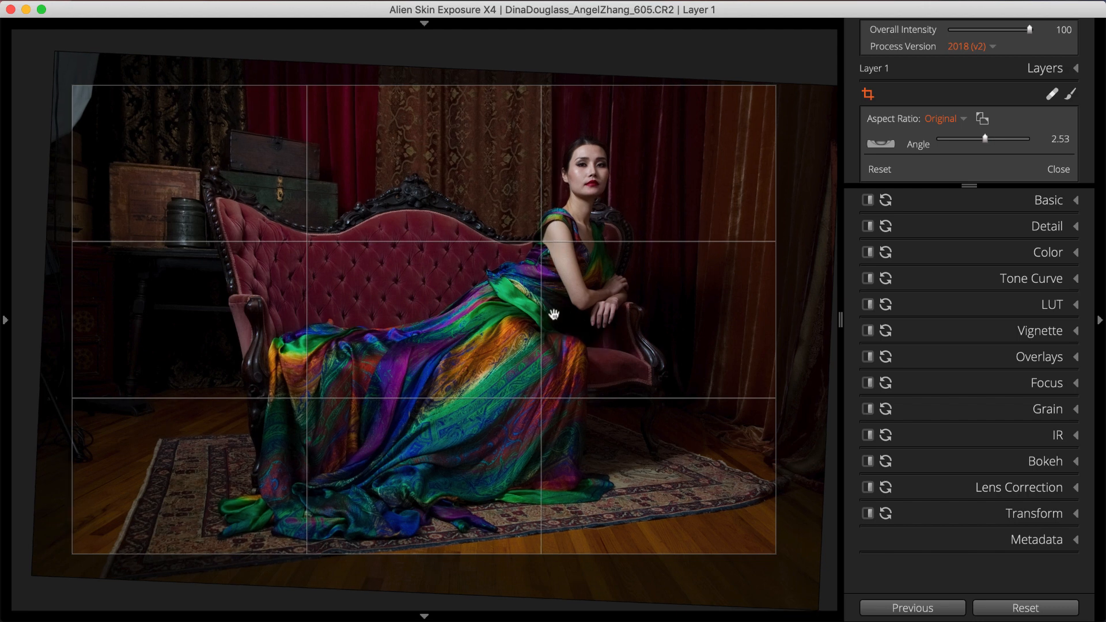
- Reposition the straightened portrait within the crop frame and apply the crop
left_click_drag(554, 314, 548, 334)
key("Return")
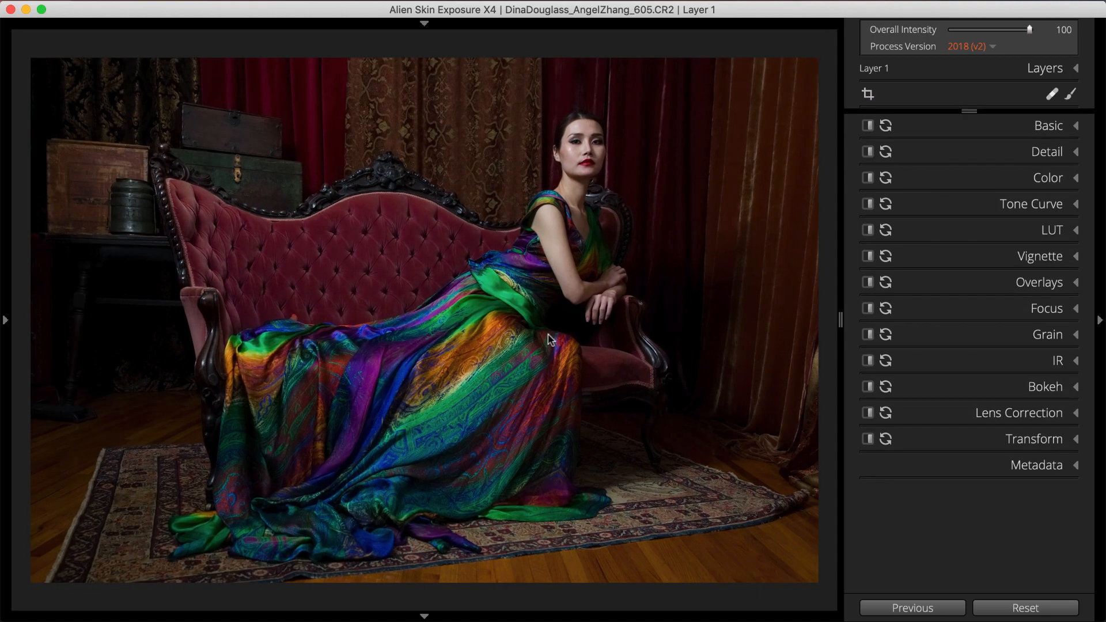
- Warm the photo by setting the Basic white balance temperature to 4215
left_click(960, 126)
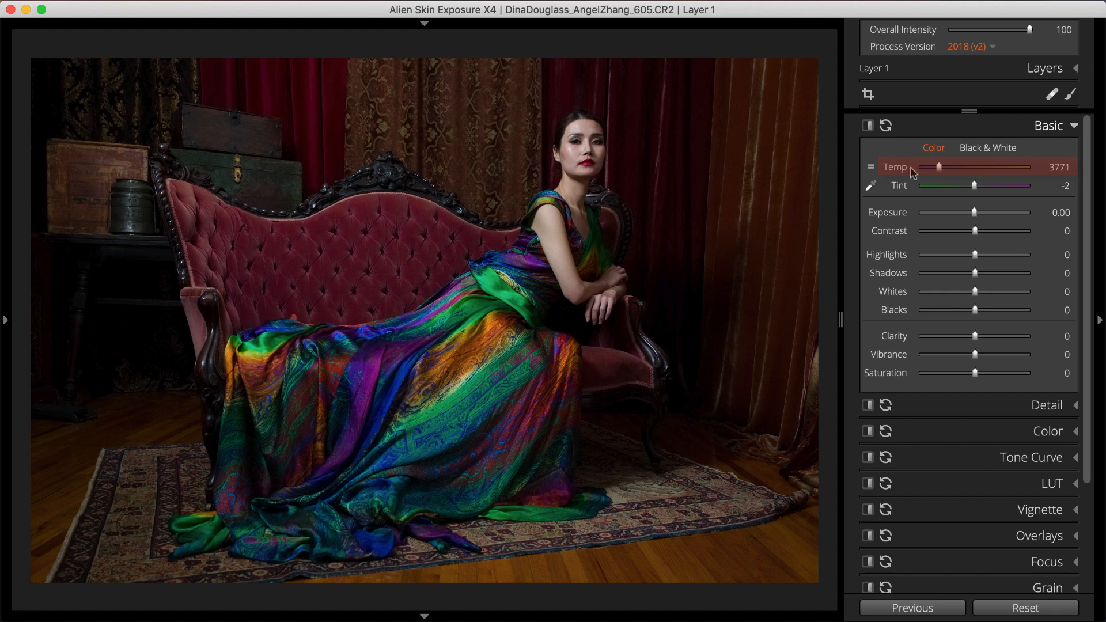
left_click_drag(940, 172, 945, 174)
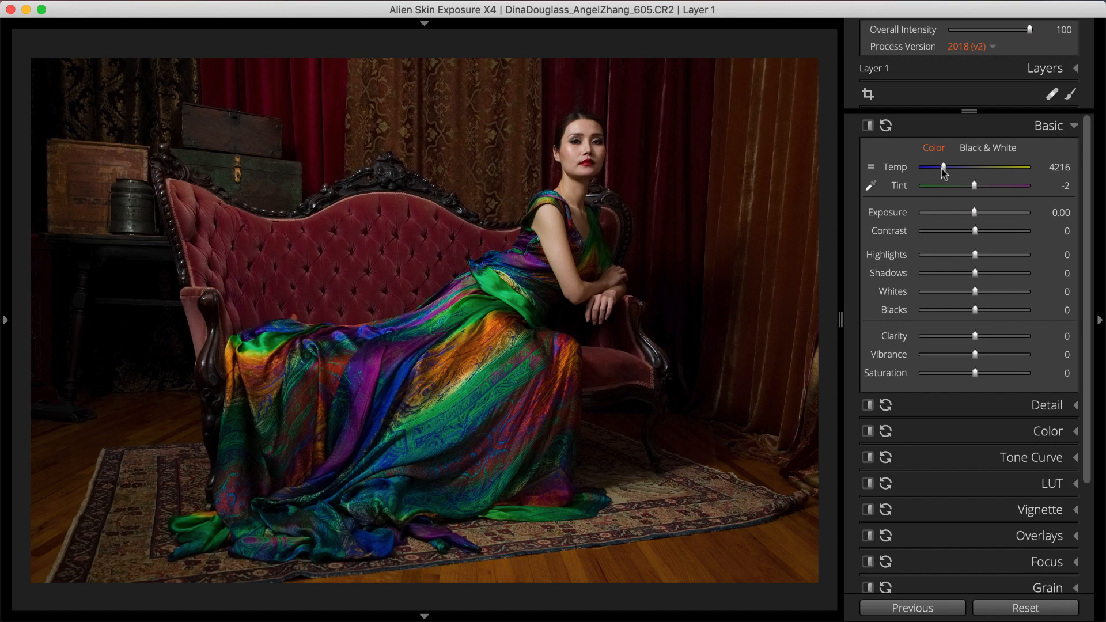
key("shift+e")
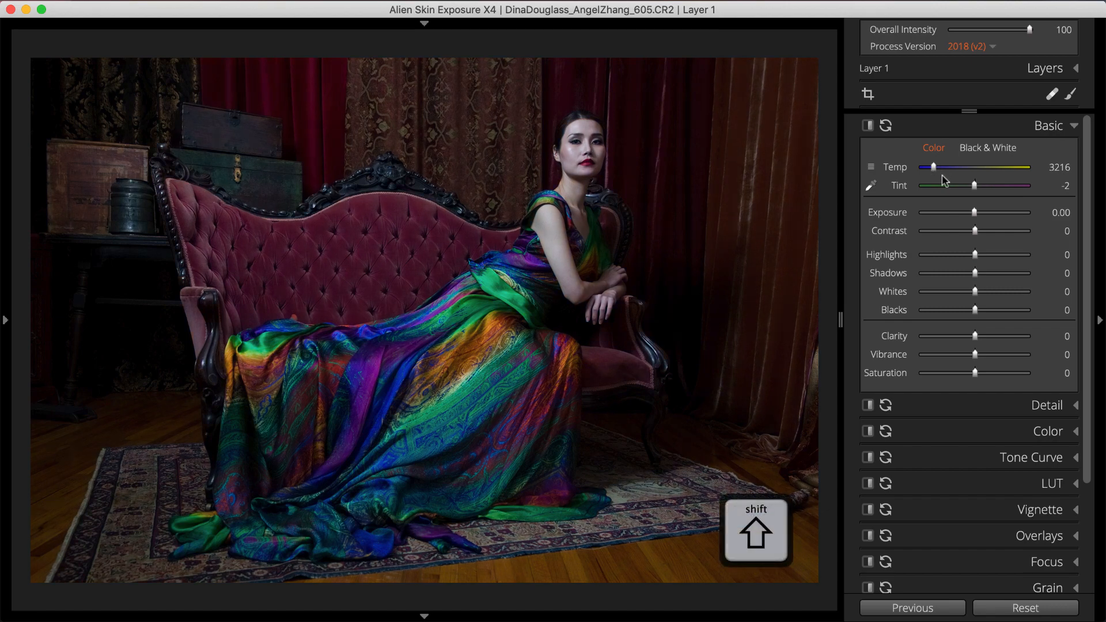
key("shift+r")
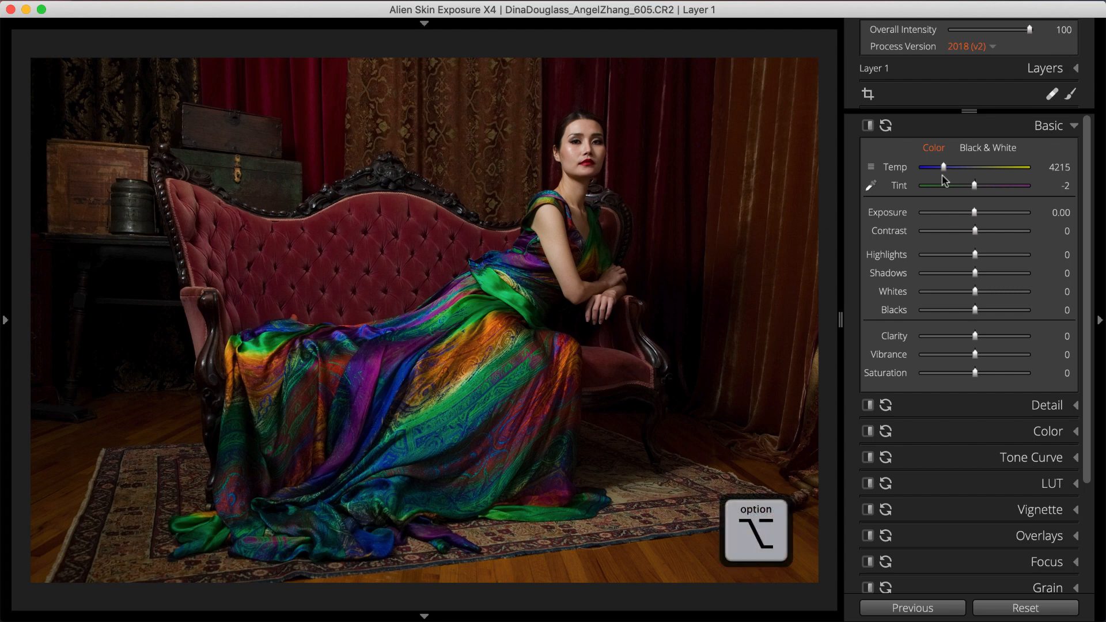
key("alt+e")
key("alt+r")
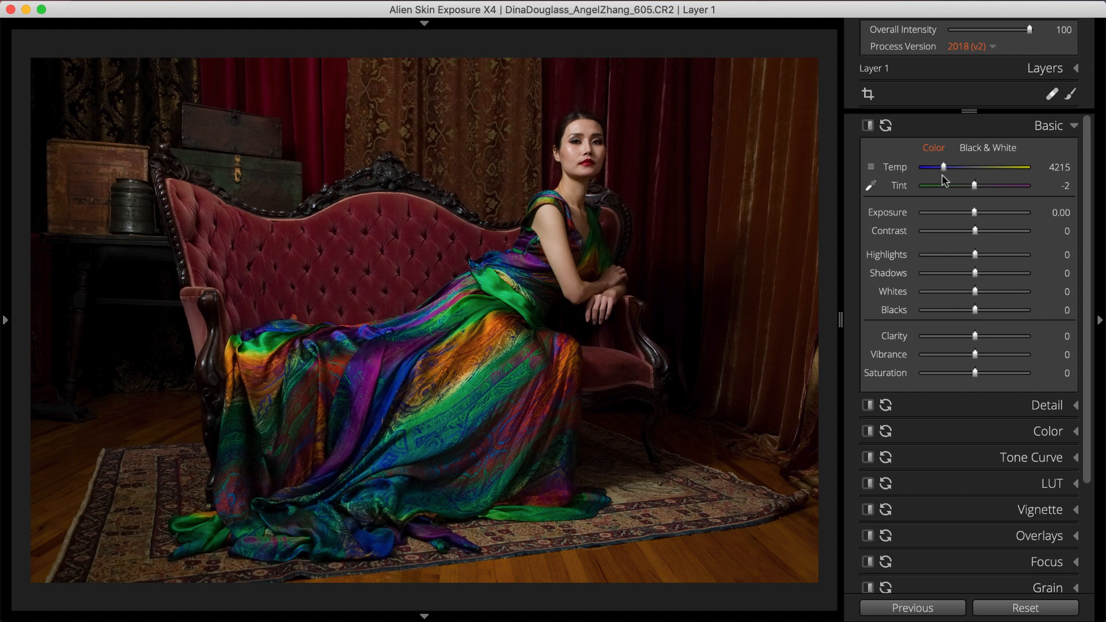
- Check the available white balance presets, keep Custom, and set the tint to 3
left_click(872, 167)
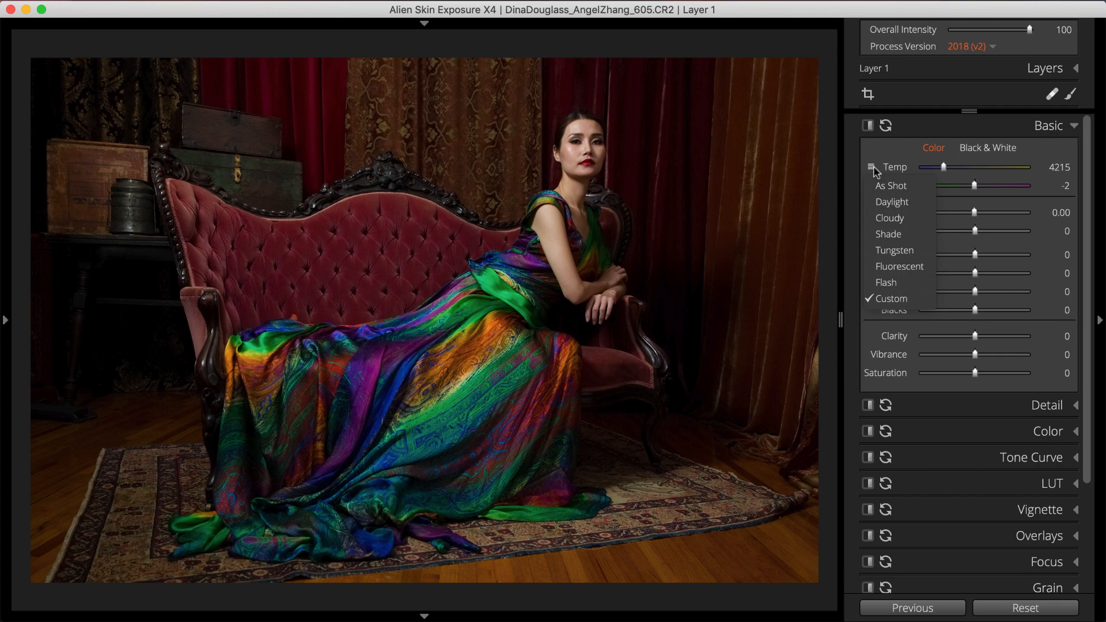
left_click(873, 167)
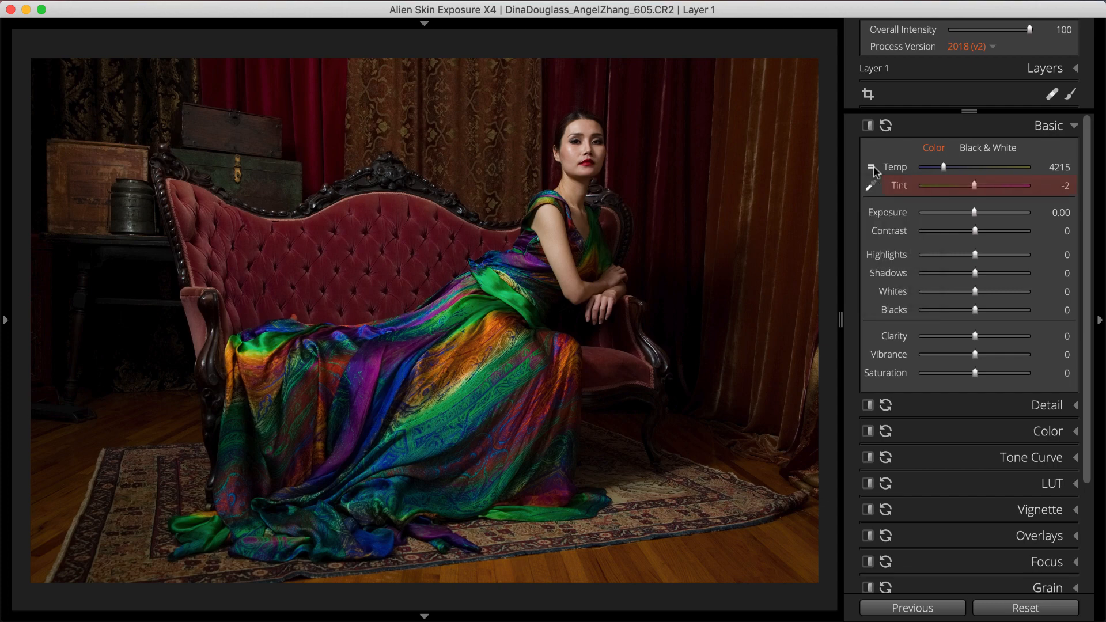
left_click_drag(974, 185, 975, 187)
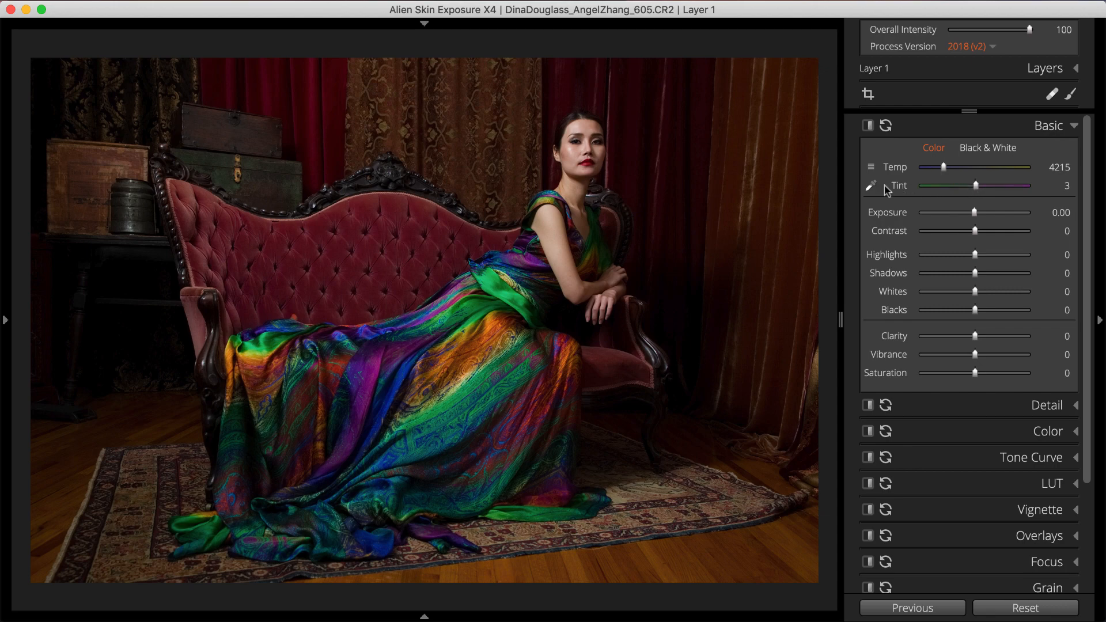
- Try correcting the white balance by sampling a neutral target beside the woman's head
left_click(870, 185)
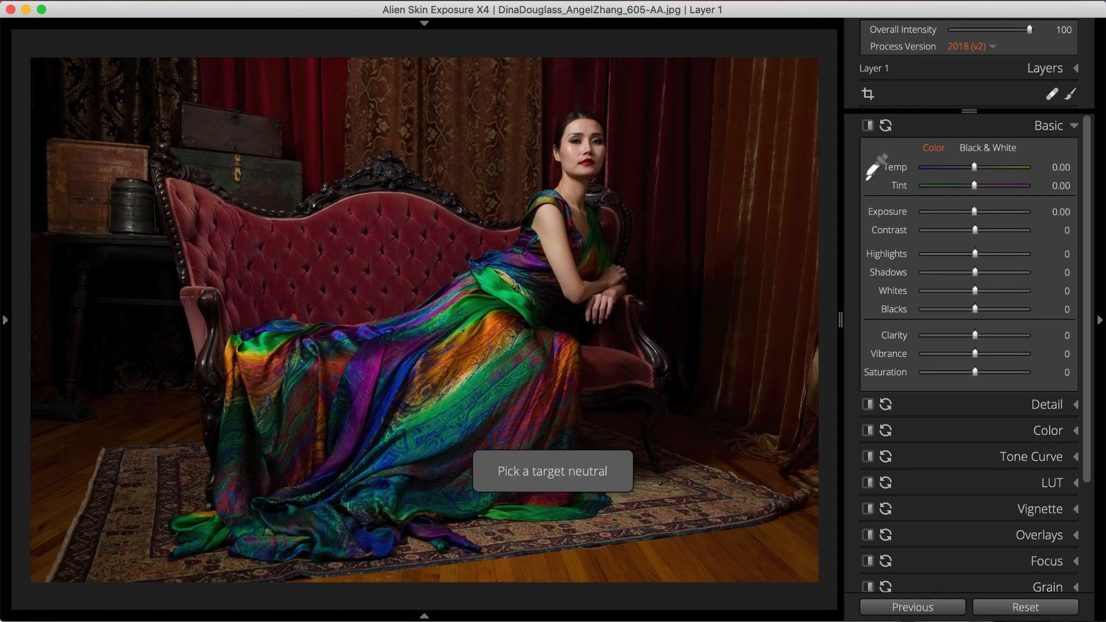
left_click(600, 139)
left_click_drag(597, 141, 599, 140)
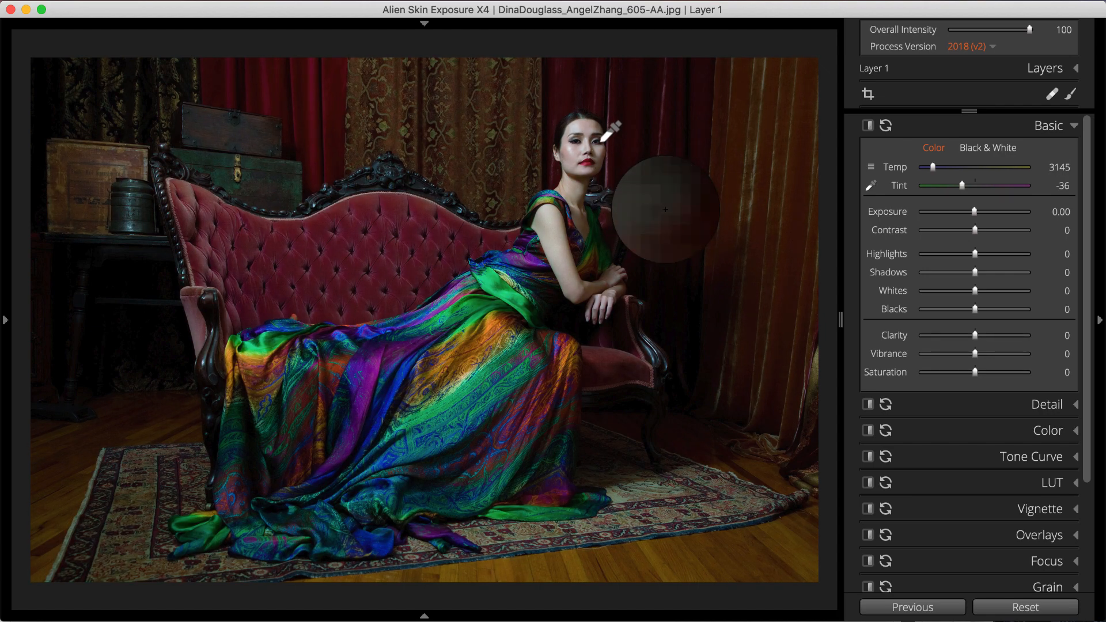
left_click(602, 140)
left_click(601, 139)
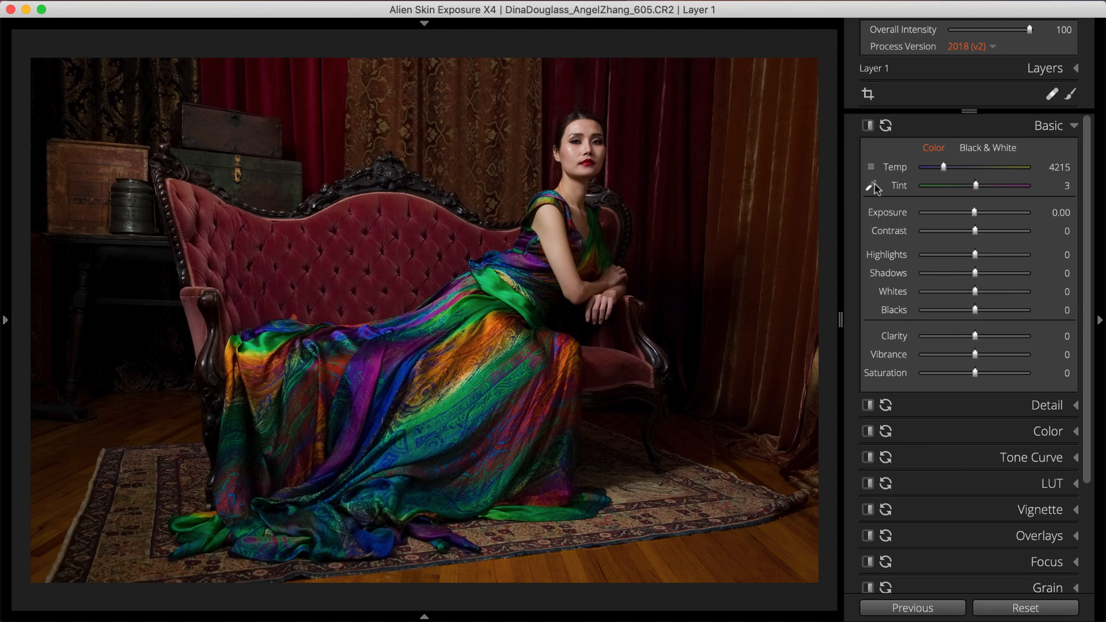
- Set Exposure to 0.76 and Contrast to 27, and compare the photo with the original image
left_click_drag(974, 216, 983, 220)
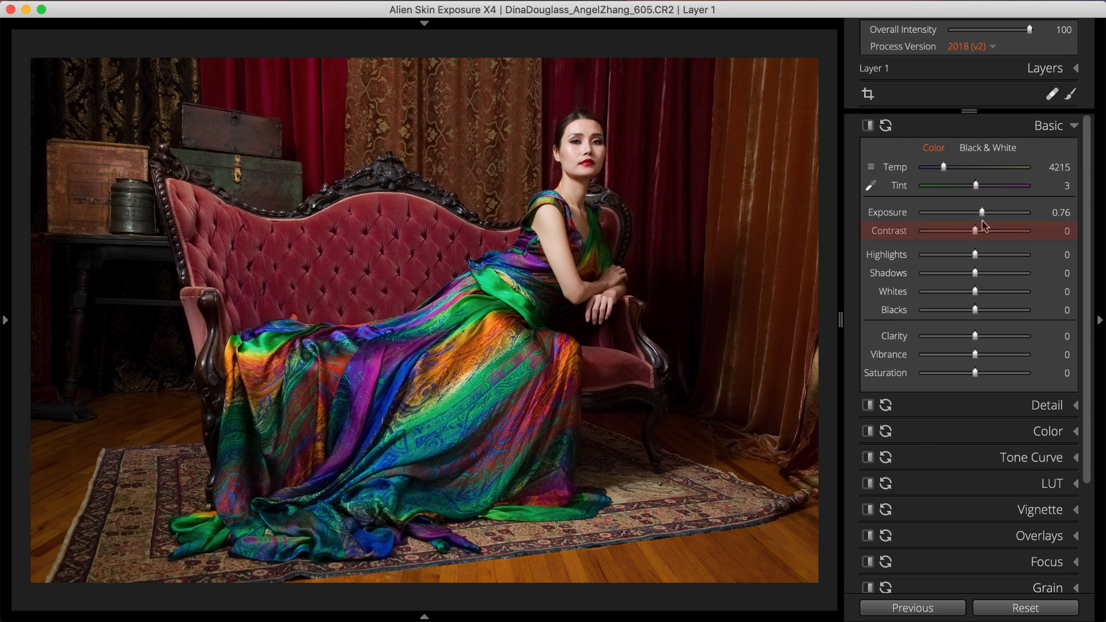
left_click_drag(978, 236, 989, 233)
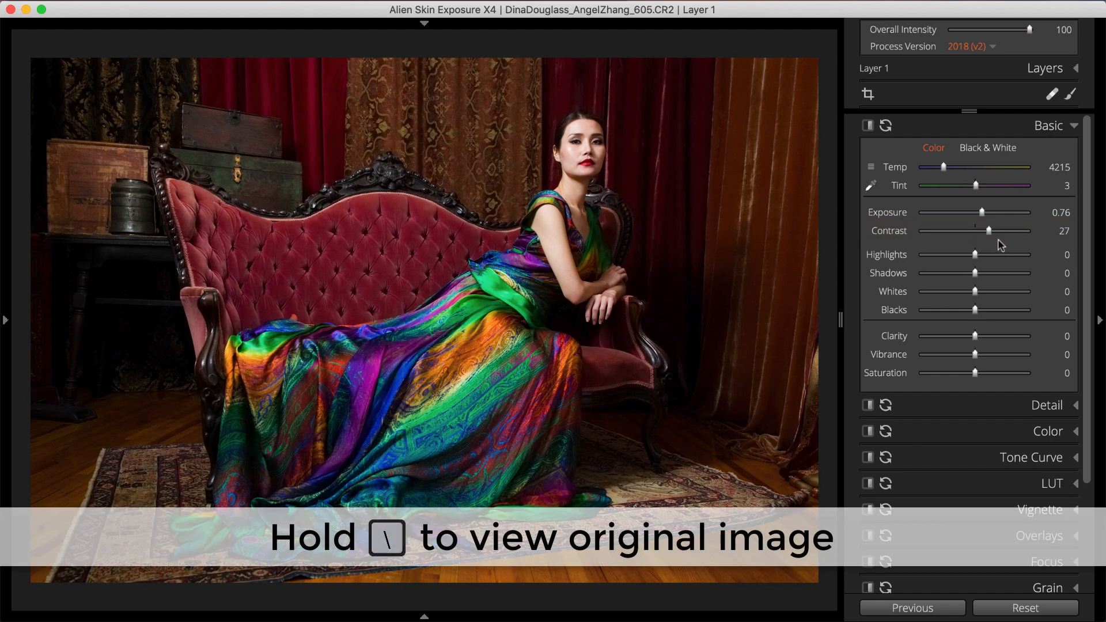
key("backslash")
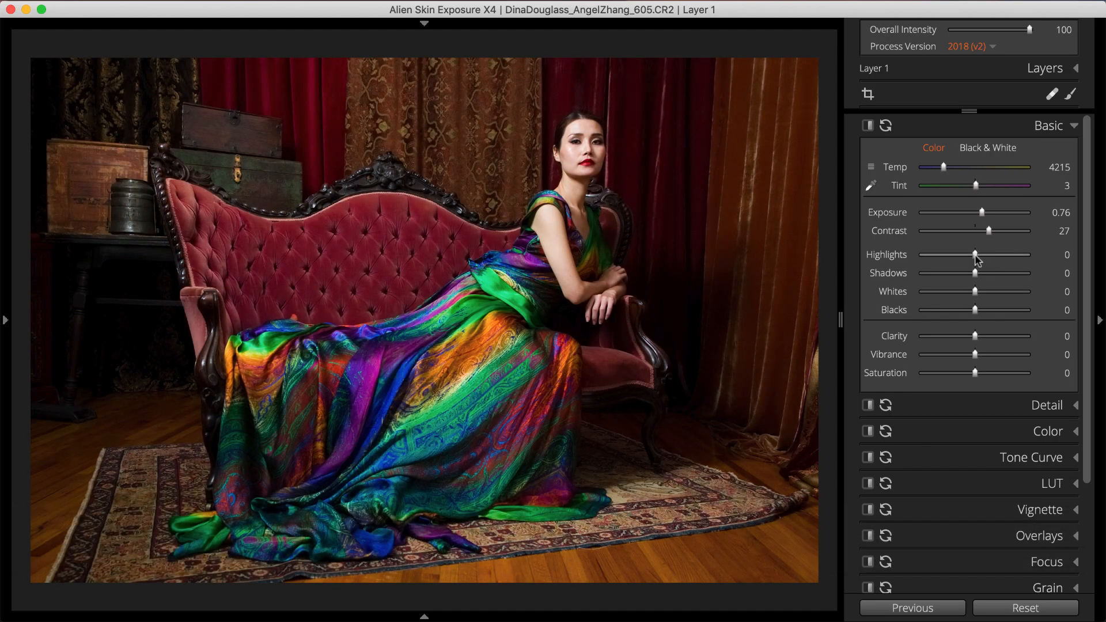
- Set Highlights to 34, Shadows to 22 and Blacks to 9, and raise Whites to 16 directly on the histogram
mouse_move(976, 254)
left_mouse_down()
mouse_move(1006, 255)
mouse_move(994, 254)
left_mouse_up()
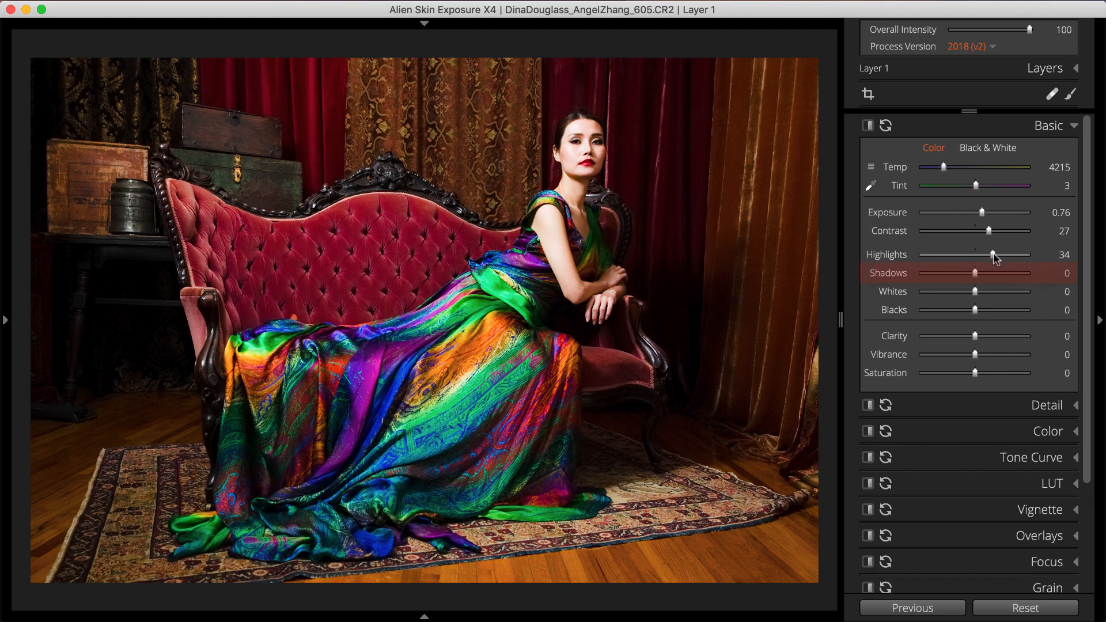
left_click_drag(974, 273, 982, 311)
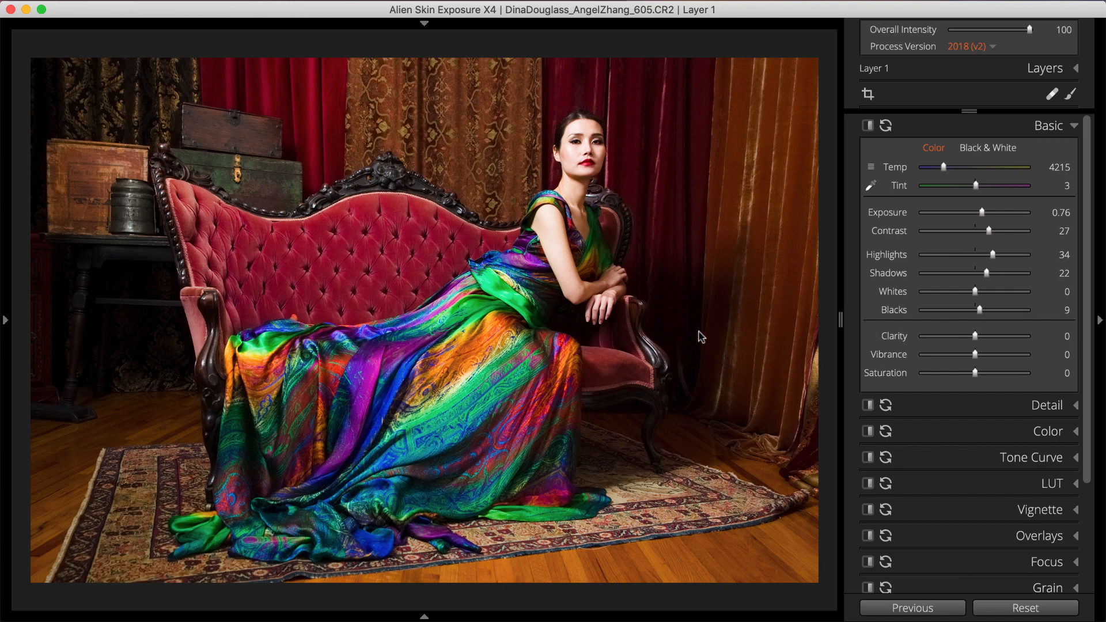
left_click(7, 232)
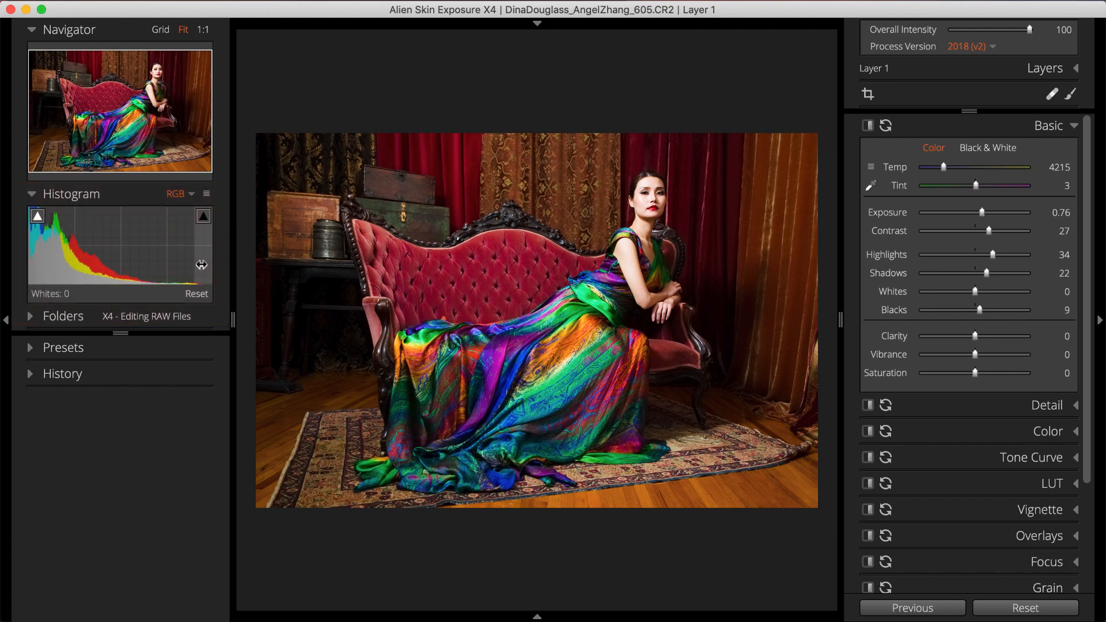
mouse_move(201, 265)
left_mouse_down()
mouse_move(228, 265)
mouse_move(206, 265)
left_mouse_up()
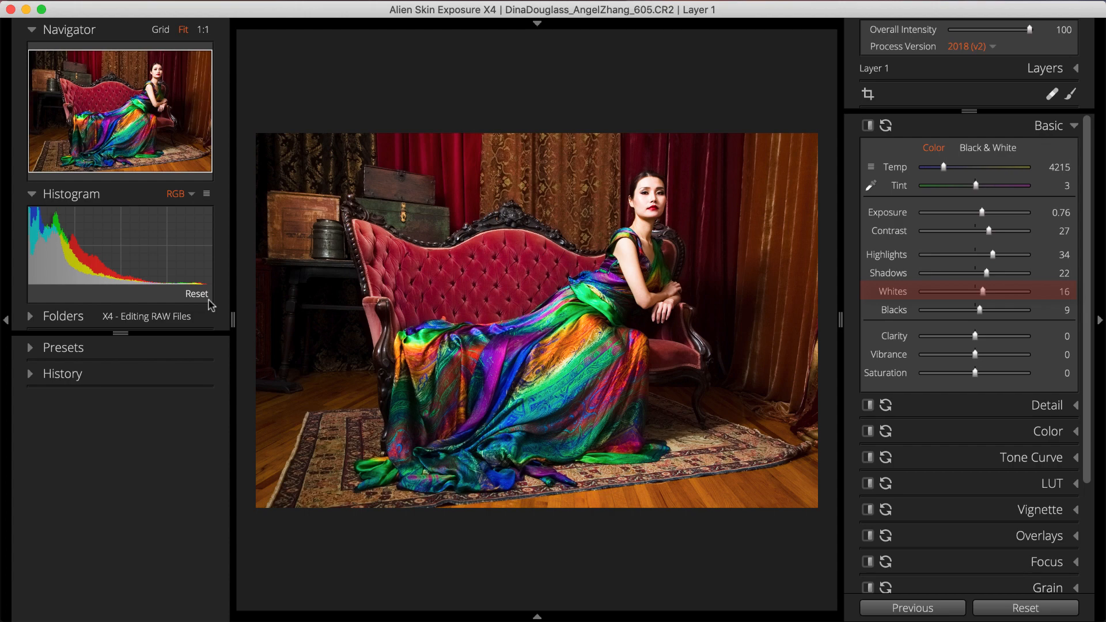
left_click(5, 319)
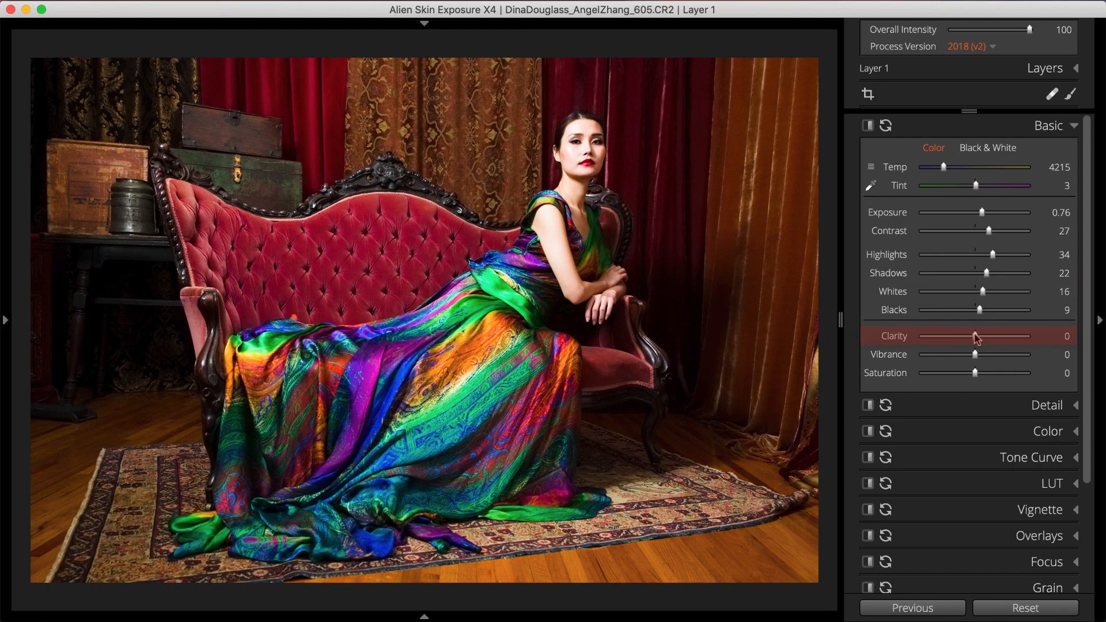
- Set Clarity to 35 and Vibrance to 29, trying Saturation at 35 before resetting it to its default
left_click_drag(981, 338, 995, 354)
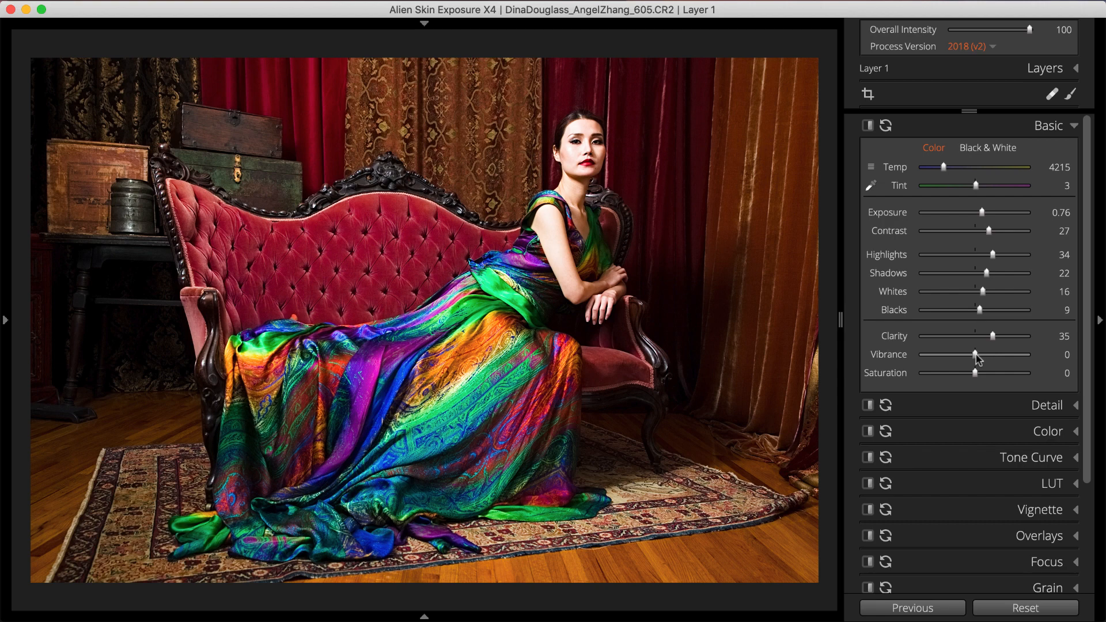
left_click_drag(978, 358, 990, 358)
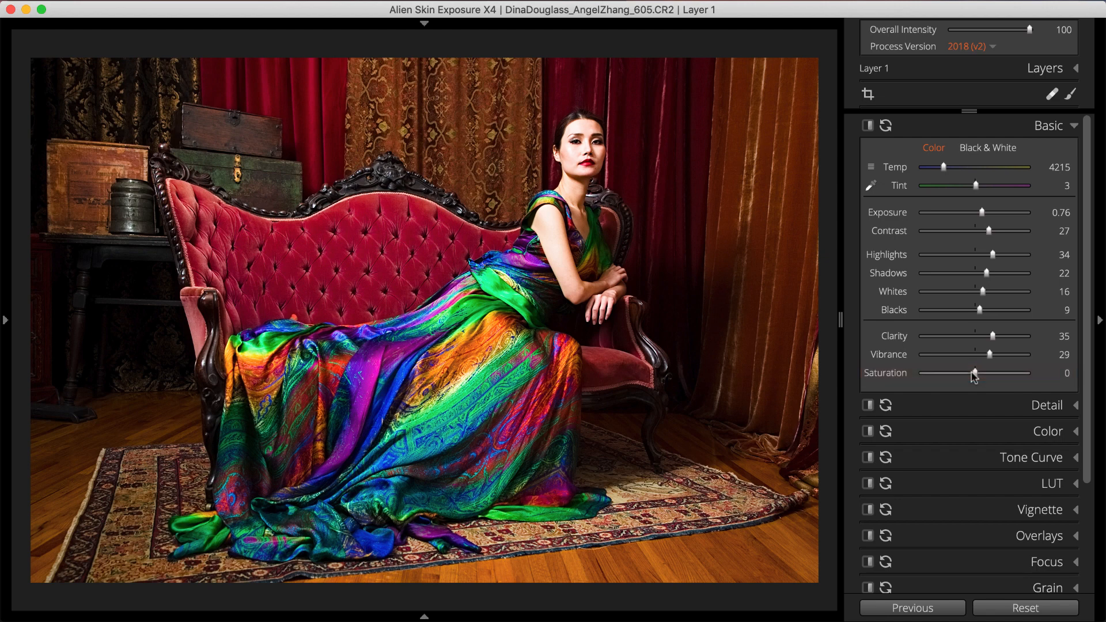
left_click_drag(974, 376, 995, 392)
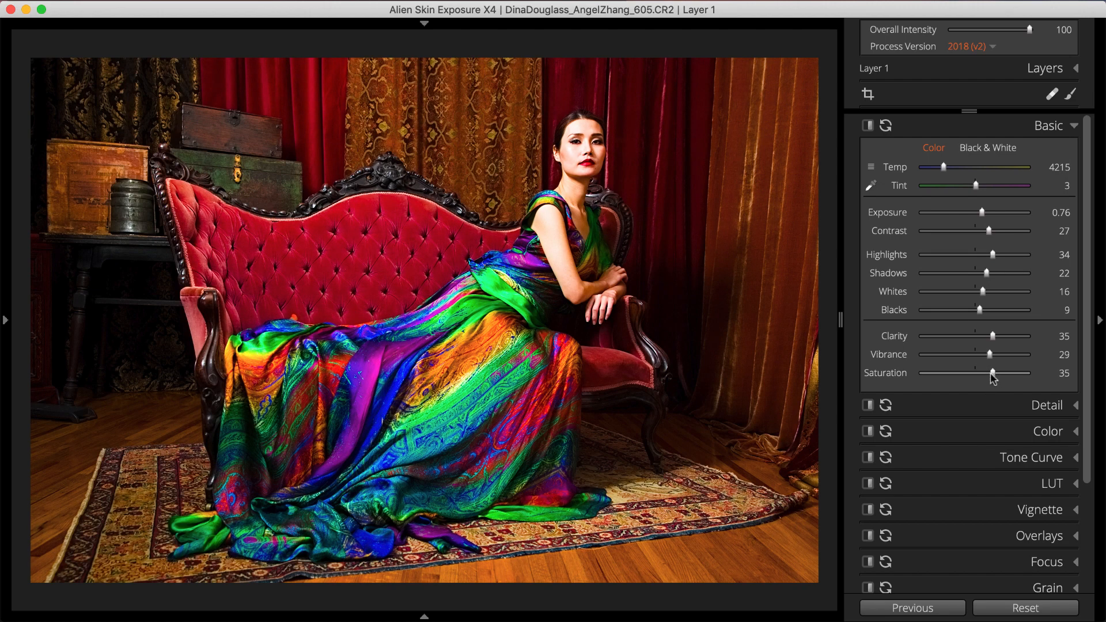
double_click(993, 375)
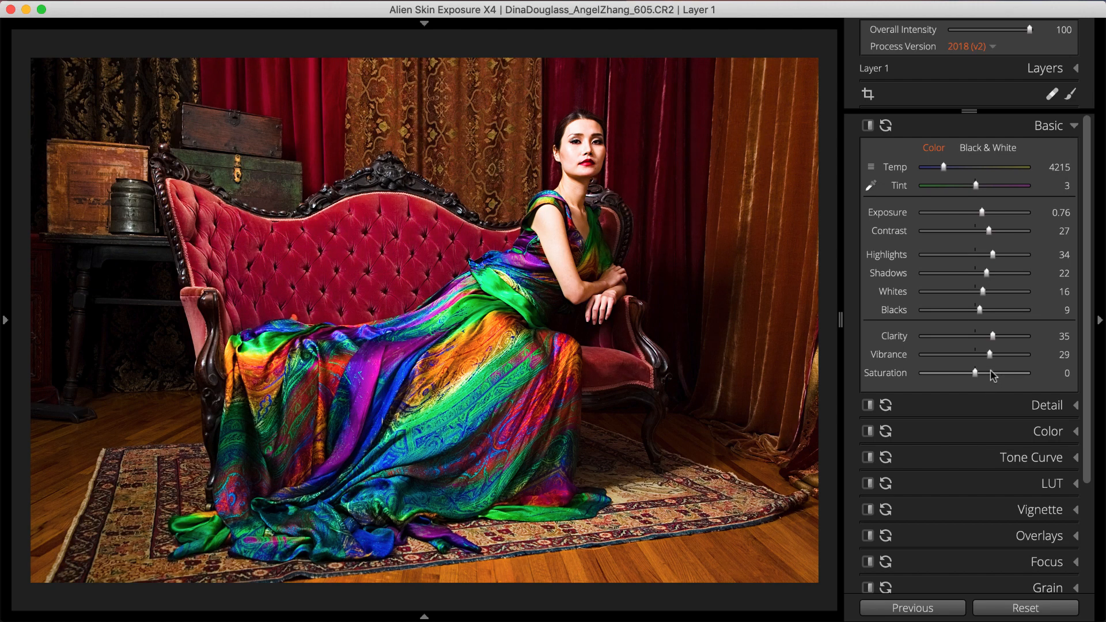
- Compare the edited photo with the original, both full frame and in an enlarged split before/after view
key("backslash")
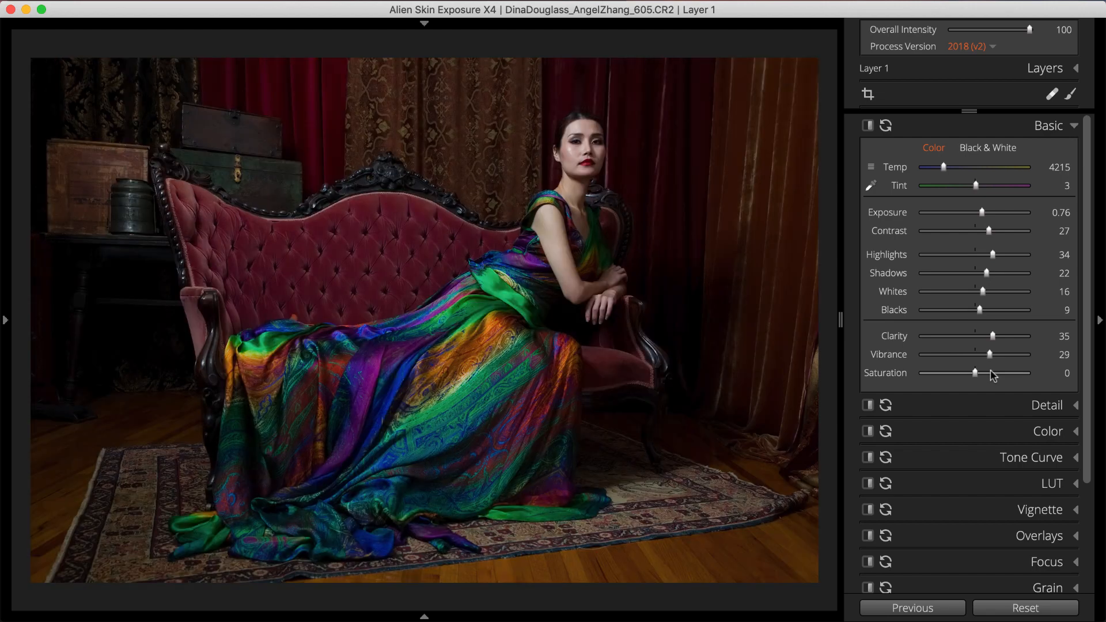
key("backslash")
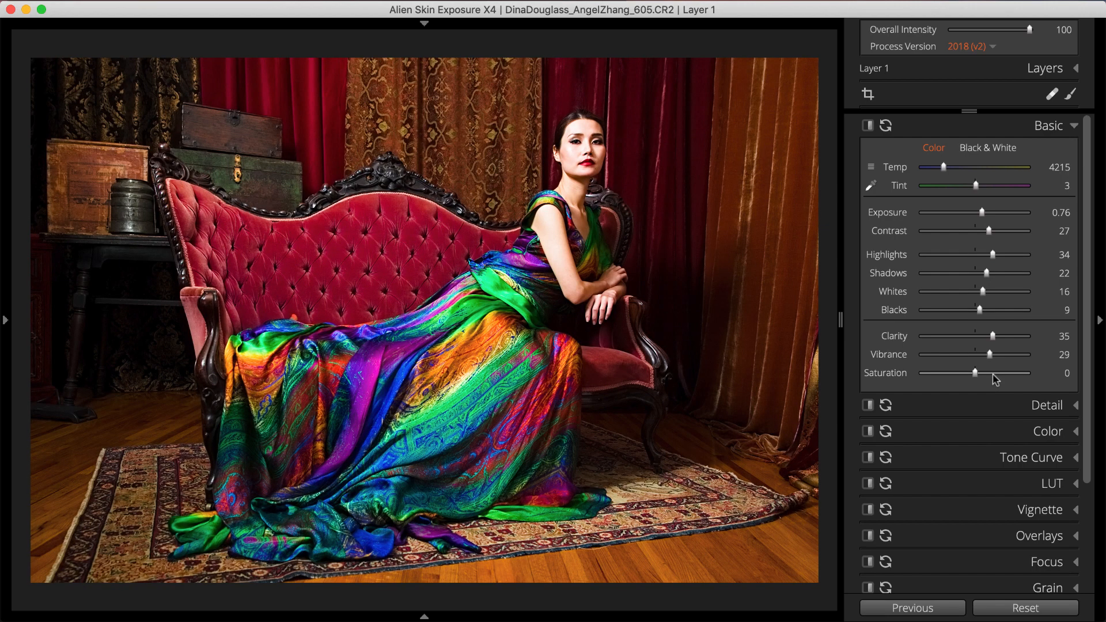
left_click(1099, 321)
left_click(242, 24)
left_click(95, 46)
left_click(106, 82)
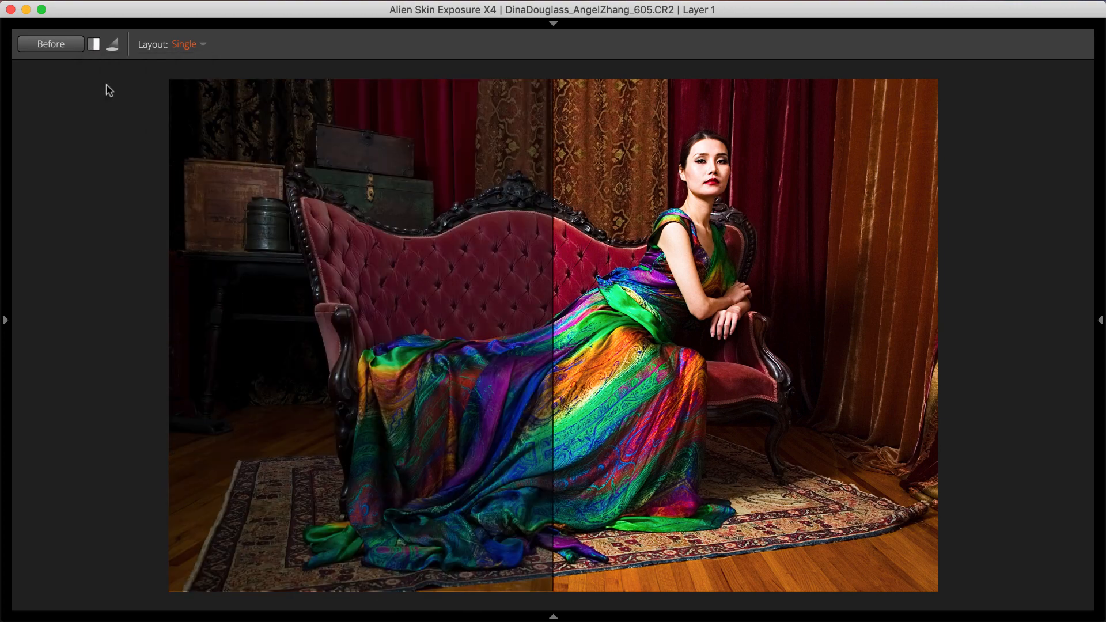
left_click(101, 48)
left_click(106, 64)
left_click(157, 24)
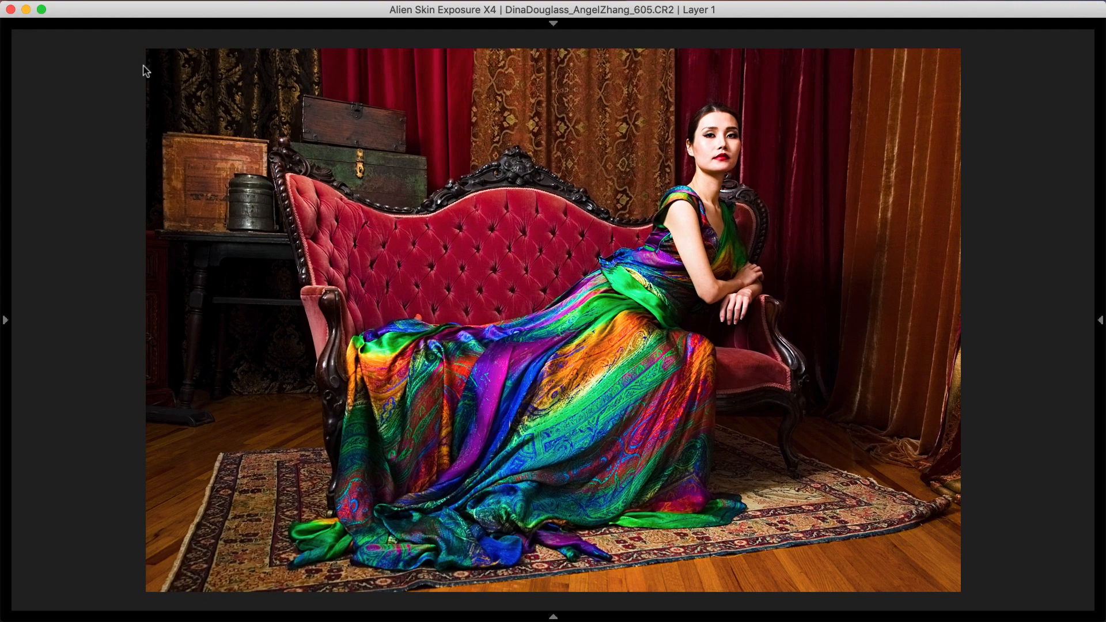
left_click(1100, 250)
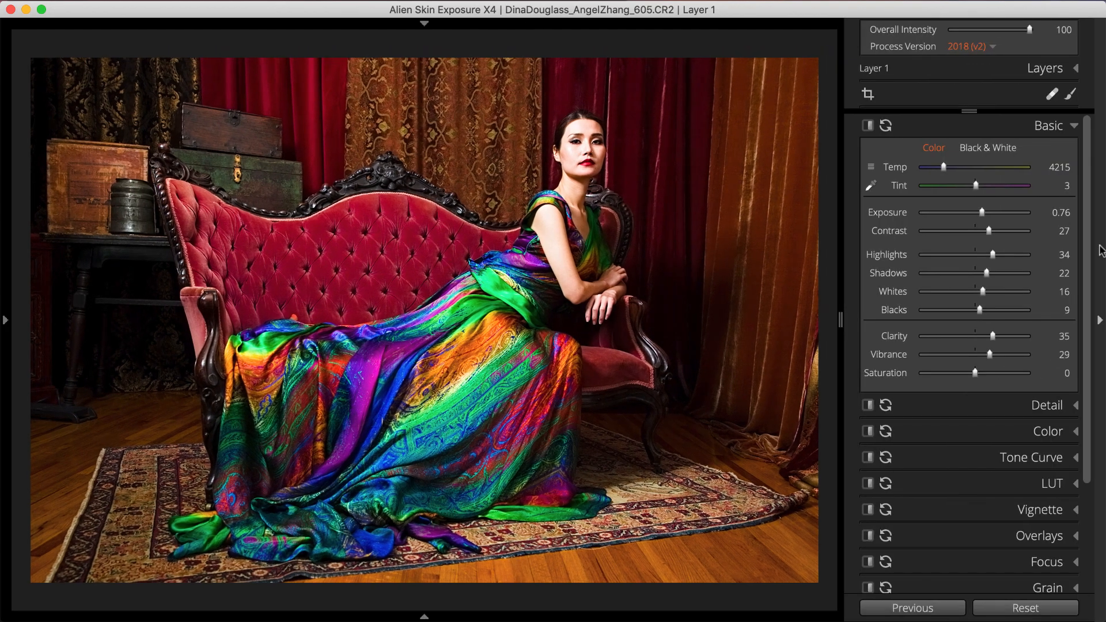
- Set the sharpening Amount to 150 in the Detail settings while viewing the woman's face at 1:1
left_click(1047, 406)
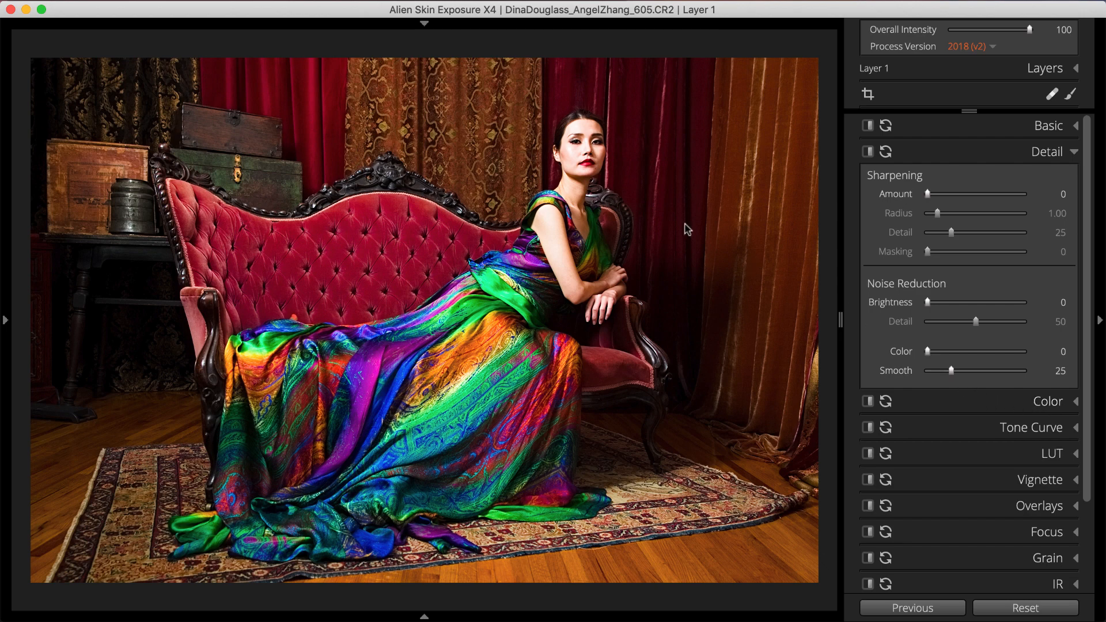
left_click(7, 58)
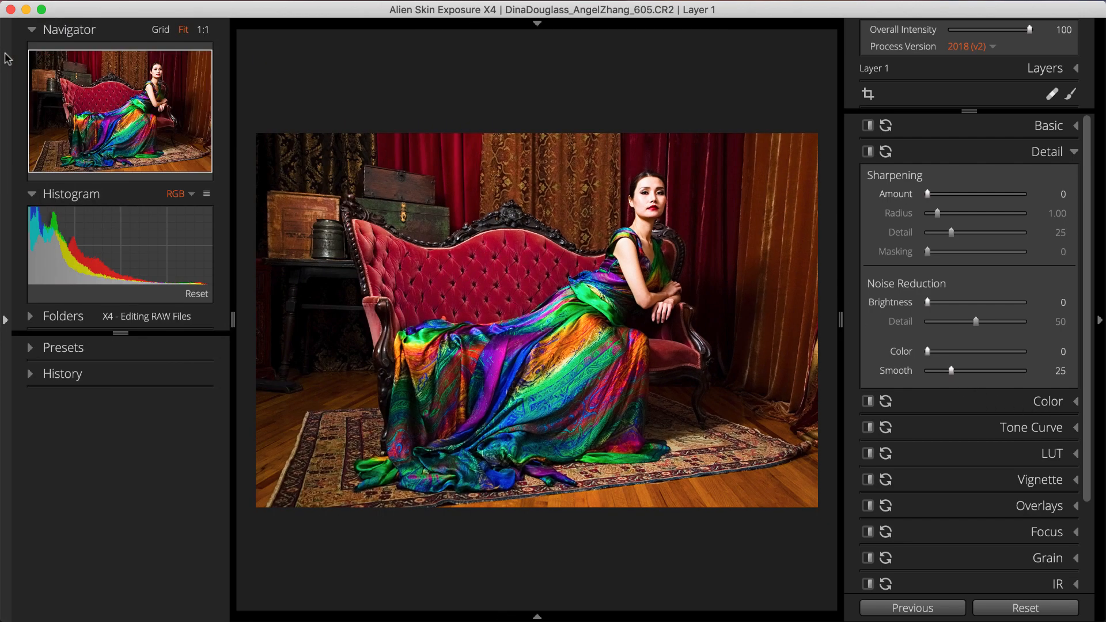
left_click(205, 34)
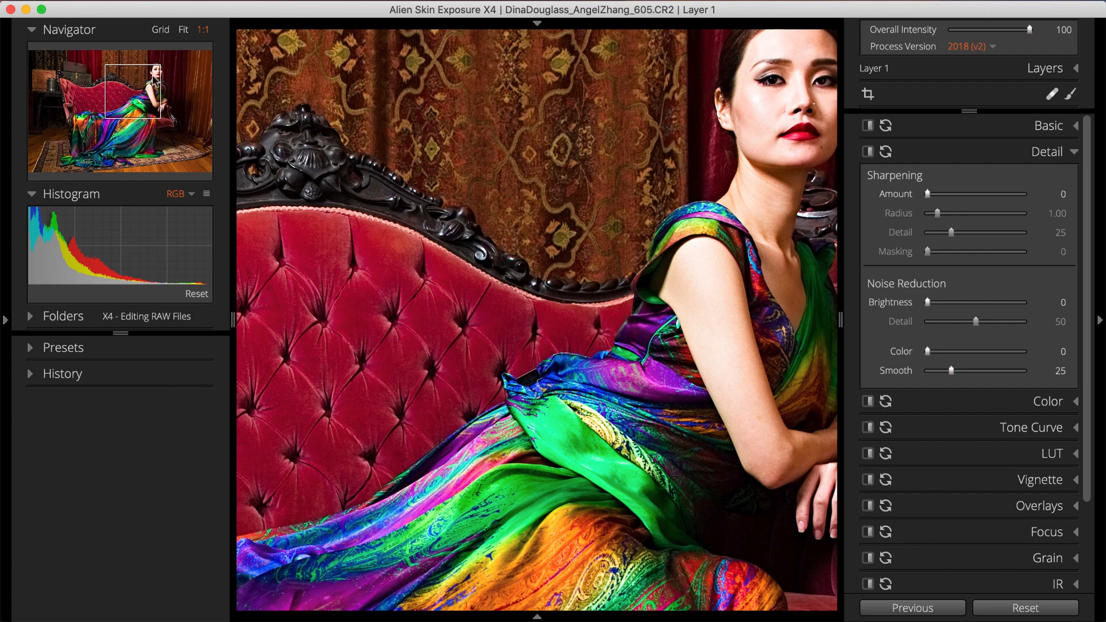
left_click(164, 83)
left_click_drag(164, 83, 162, 82)
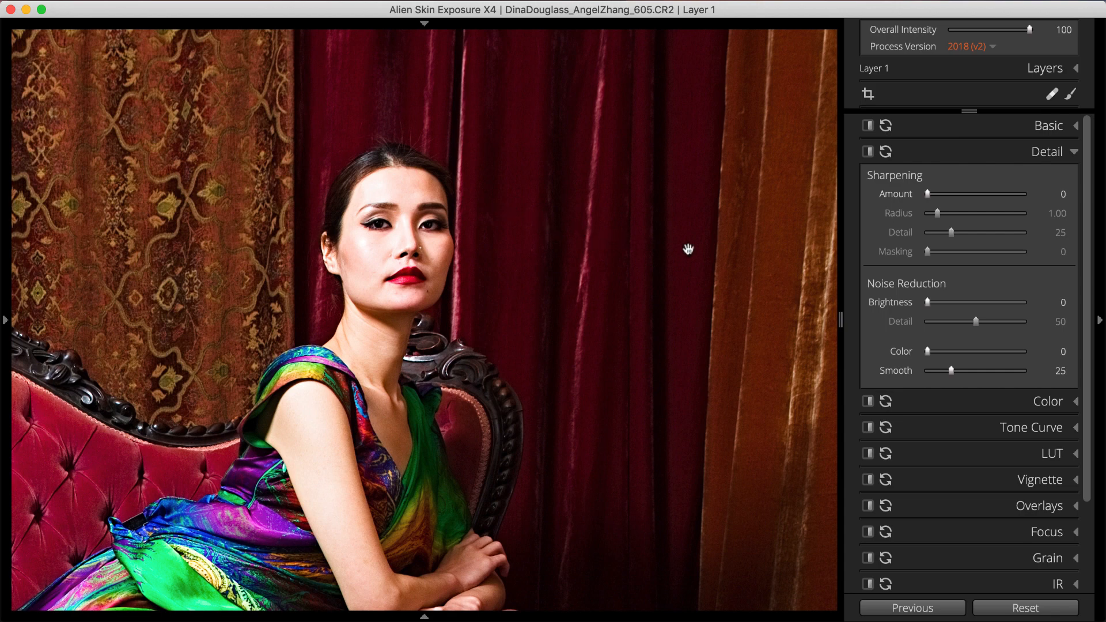
left_click_drag(938, 203, 1037, 206)
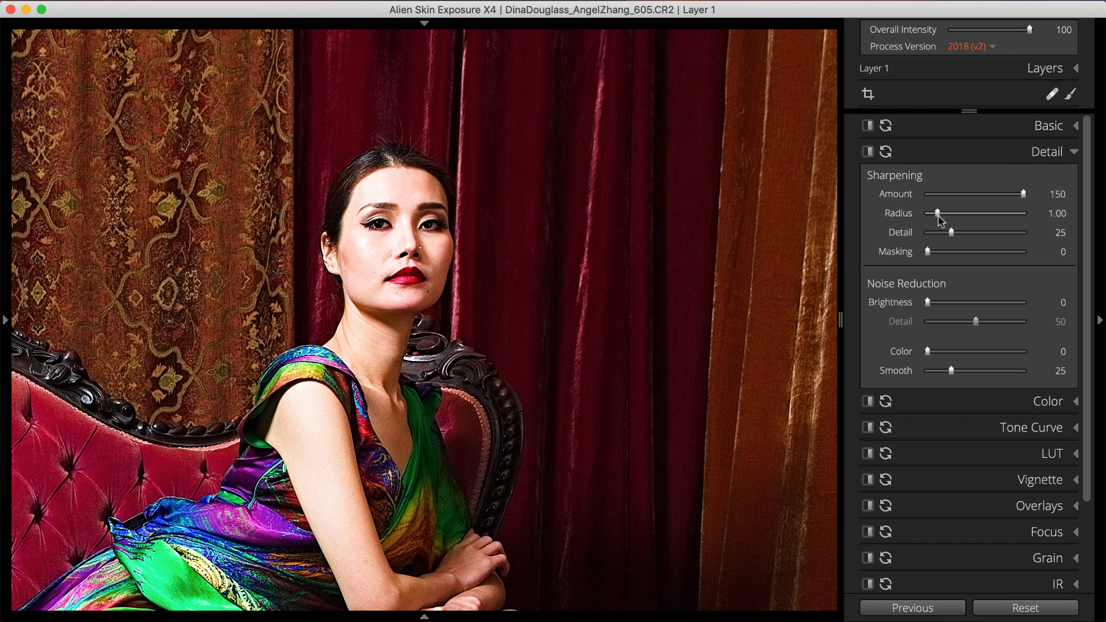
- Set the sharpening Radius to 4.47 and the sharpening Detail to 47
key("alt")
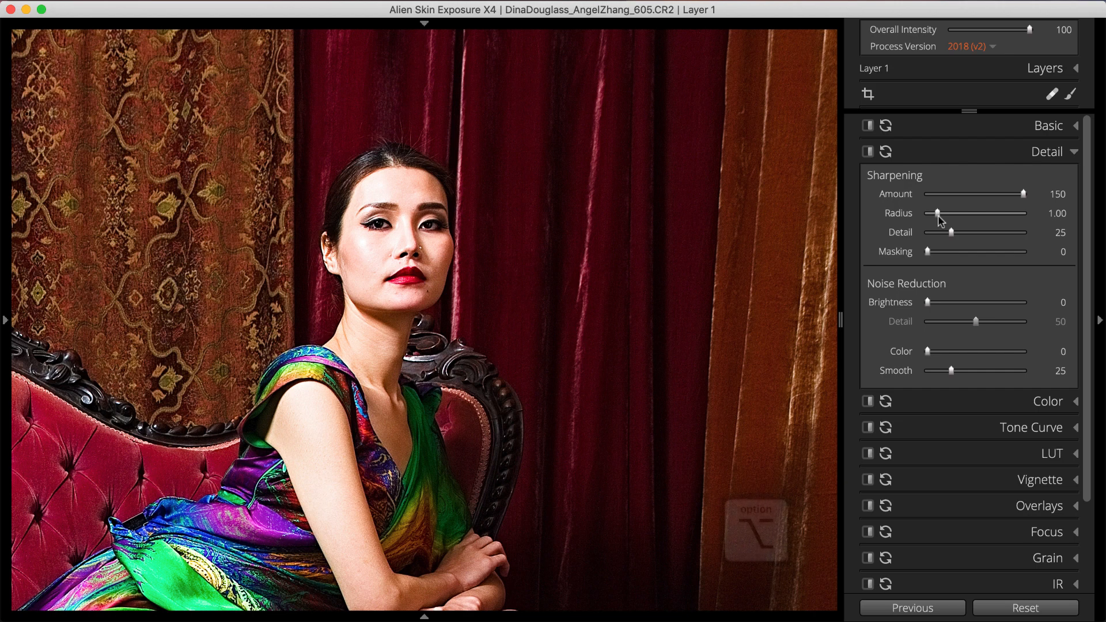
left_click_drag(939, 218, 1015, 231)
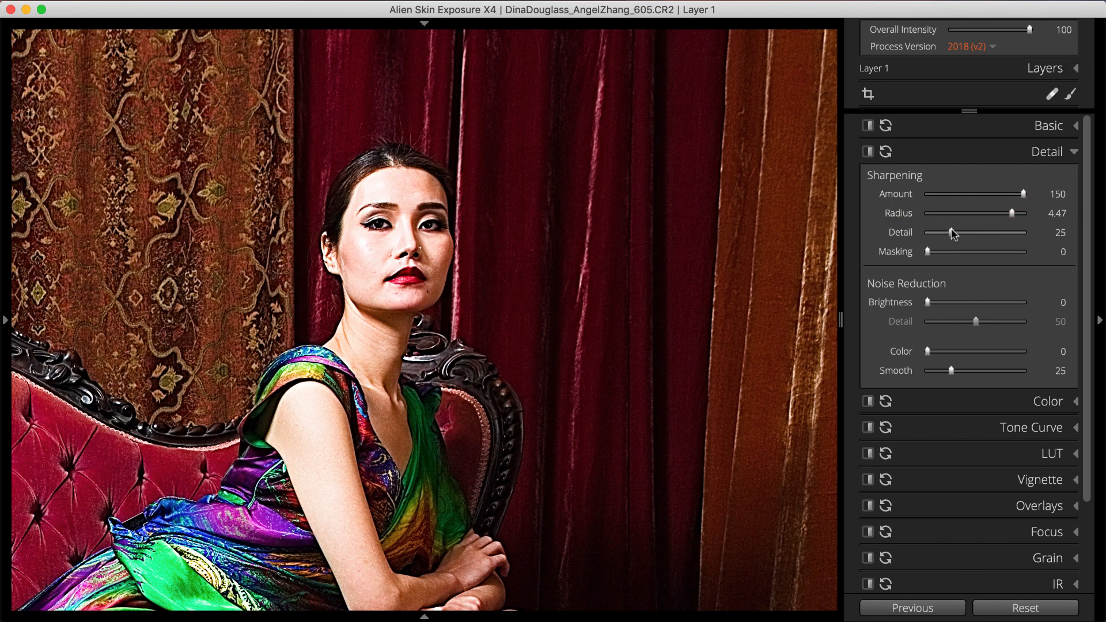
left_click_drag(951, 229, 971, 232)
- Set the sharpening Masking to 15 using the black-and-white mask preview, and reduce the sharpening Amount to 47
left_click_drag(925, 250, 941, 253)
key("alt")
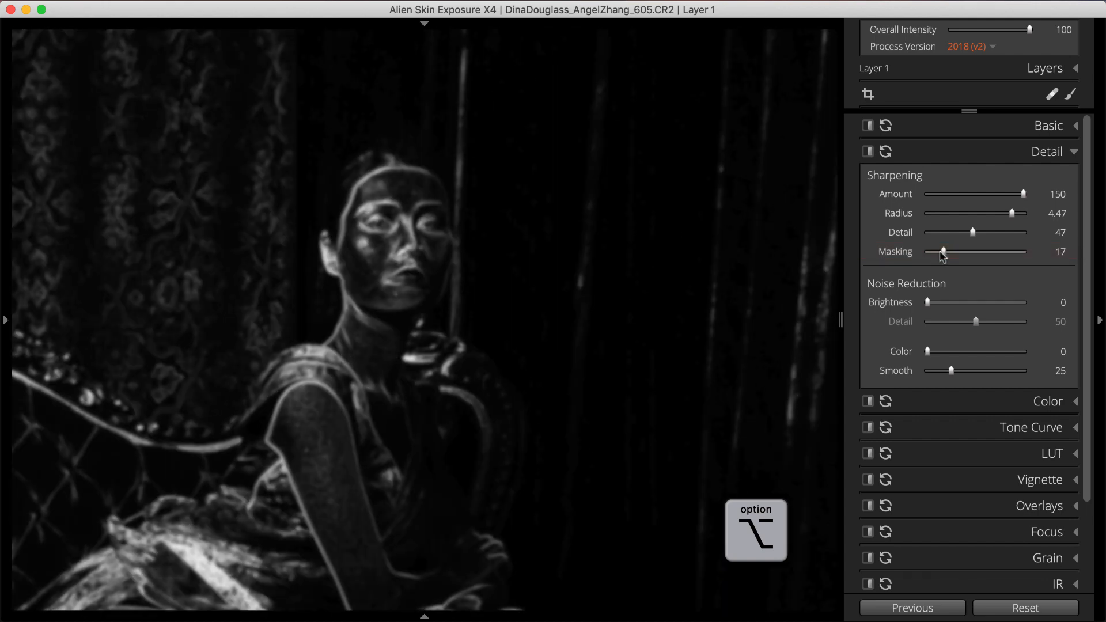
left_click_drag(942, 253, 940, 254)
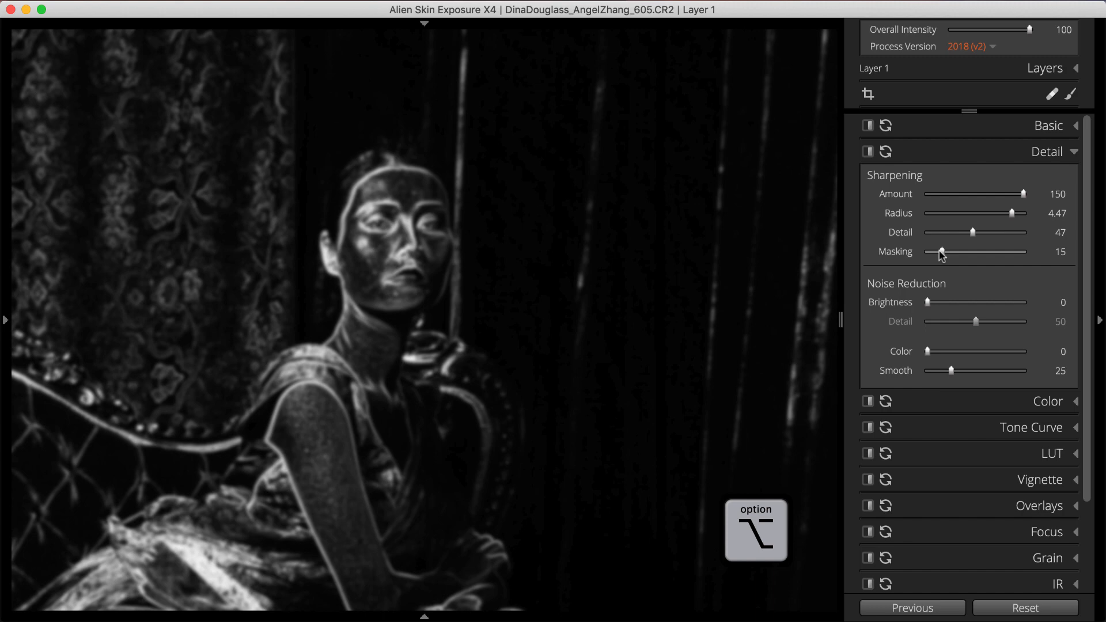
left_click_drag(942, 255, 942, 255)
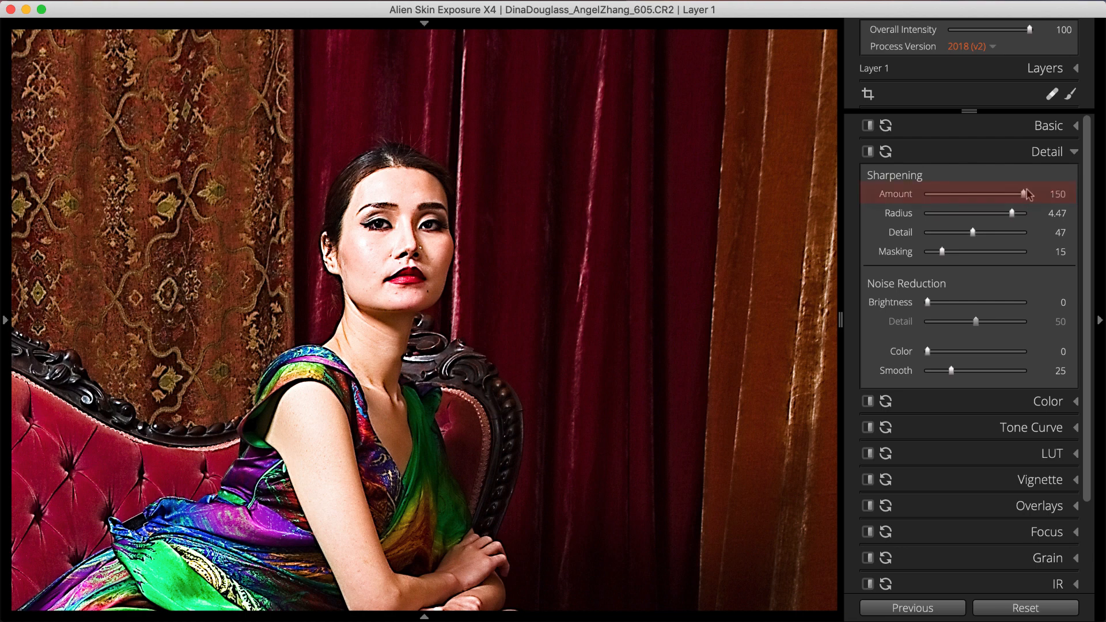
left_click_drag(1026, 192, 956, 194)
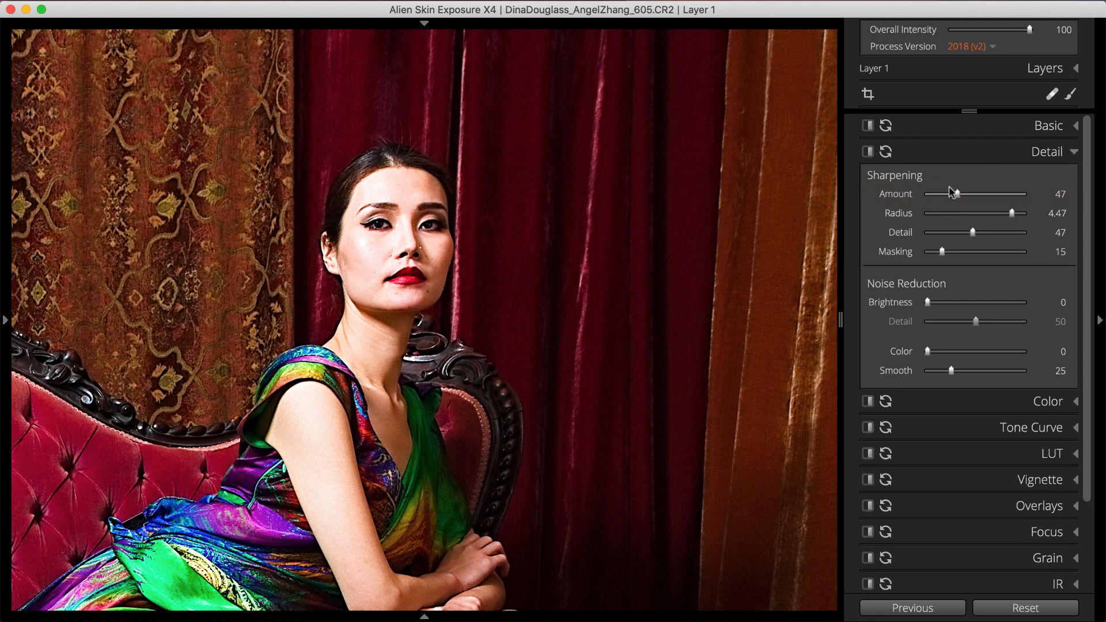
- Fit the whole photo in view and compare the edited version with the original image
left_click(785, 167)
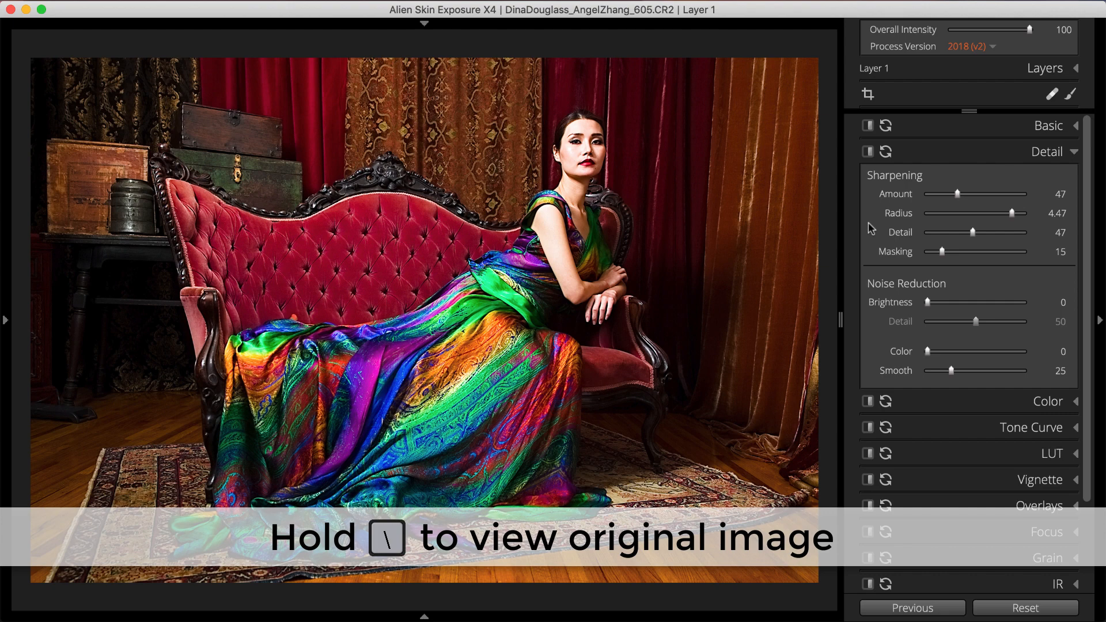
key("backslash")
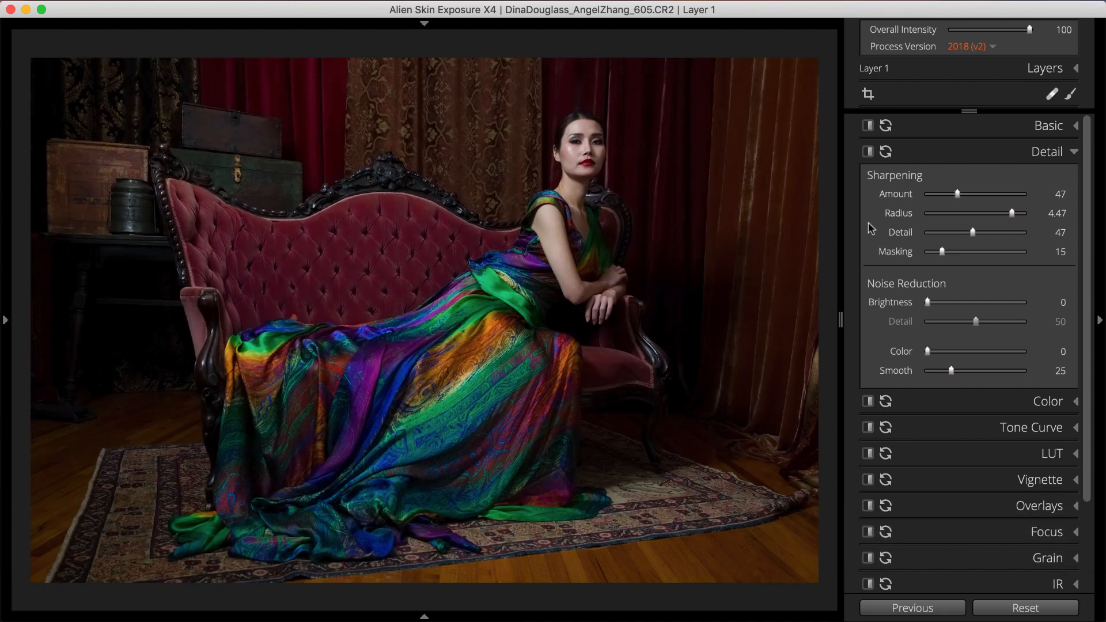
key("backslash")
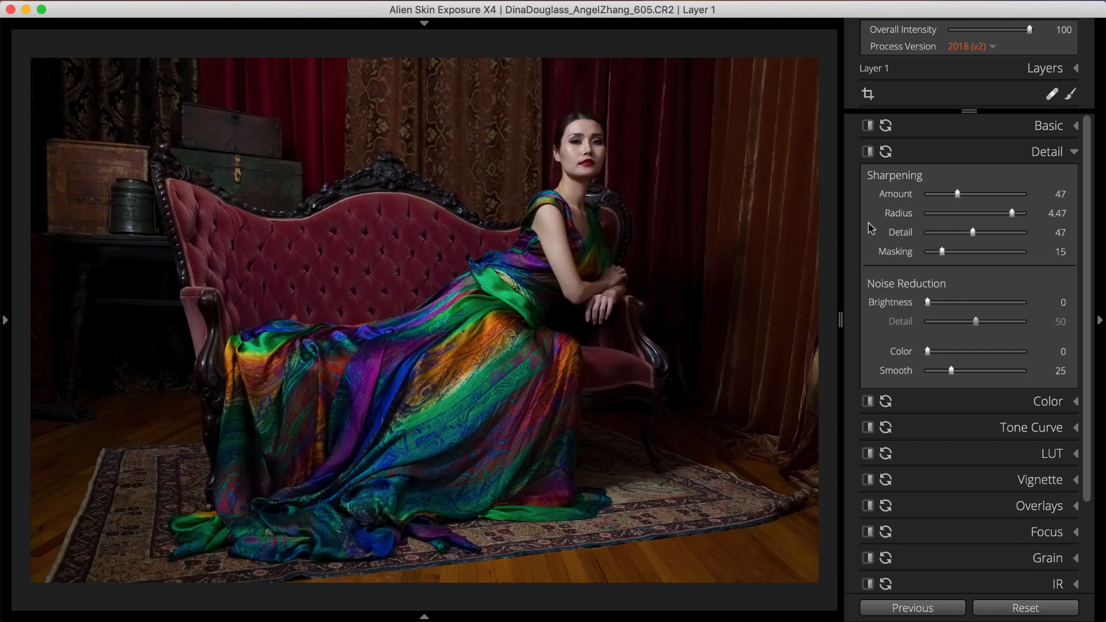